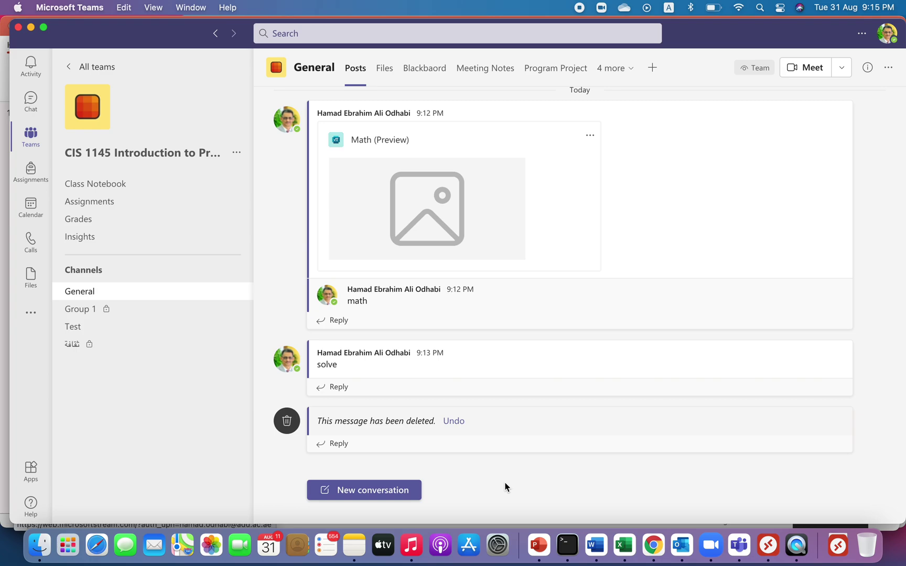
Step: Start a new post in the General channel and bring up the messaging apps list
left_click(399, 489)
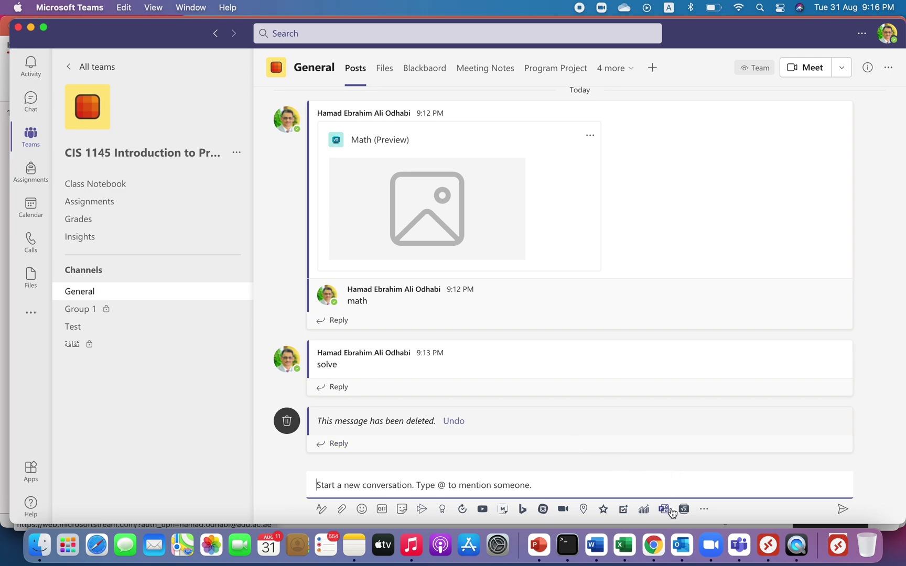
left_click(705, 509)
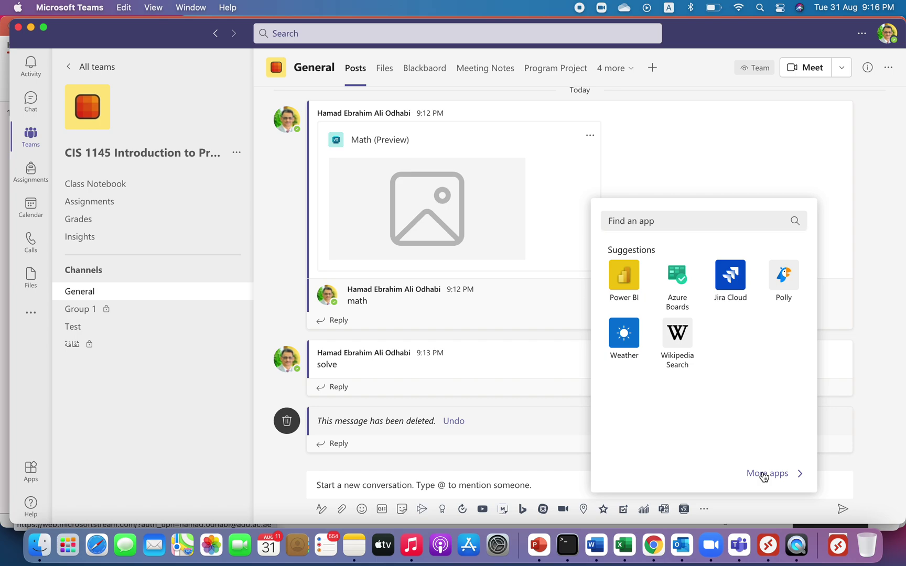
Step: Search all apps for 'Math' and view the Math (Preview) app's details
left_click(764, 475)
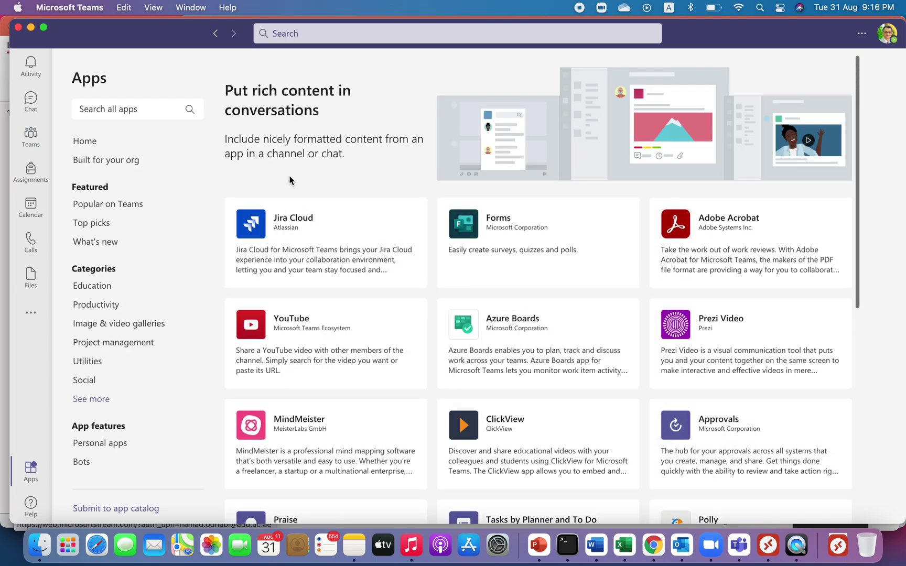
left_click(144, 115)
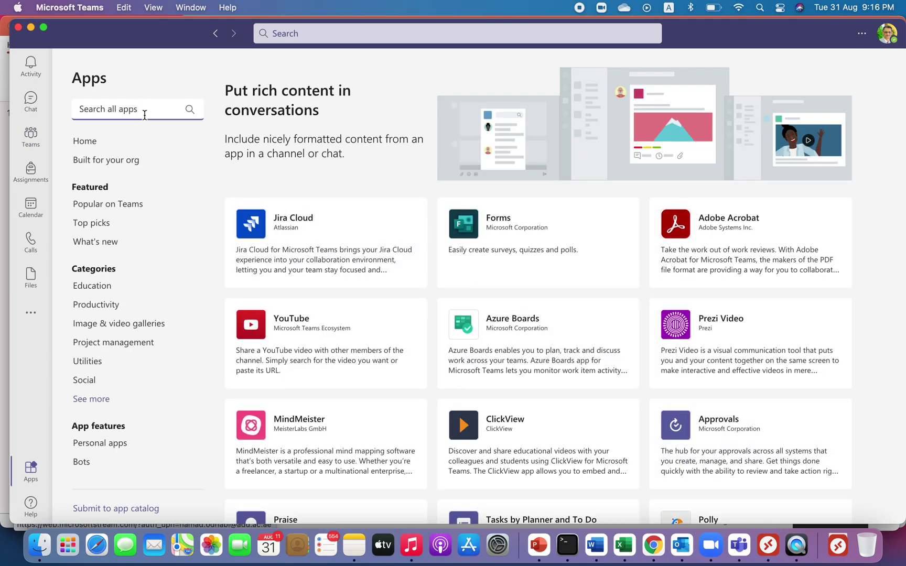
type("Math")
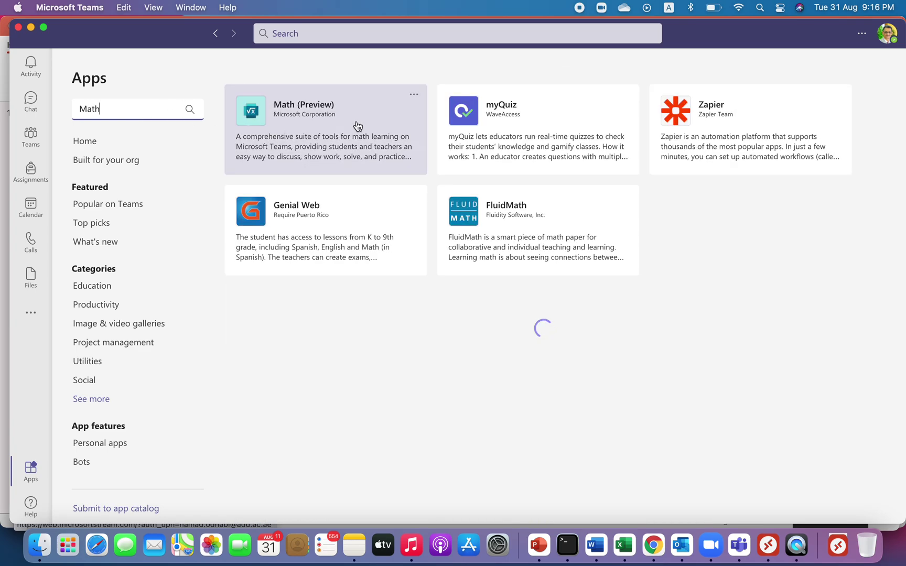
left_click(312, 127)
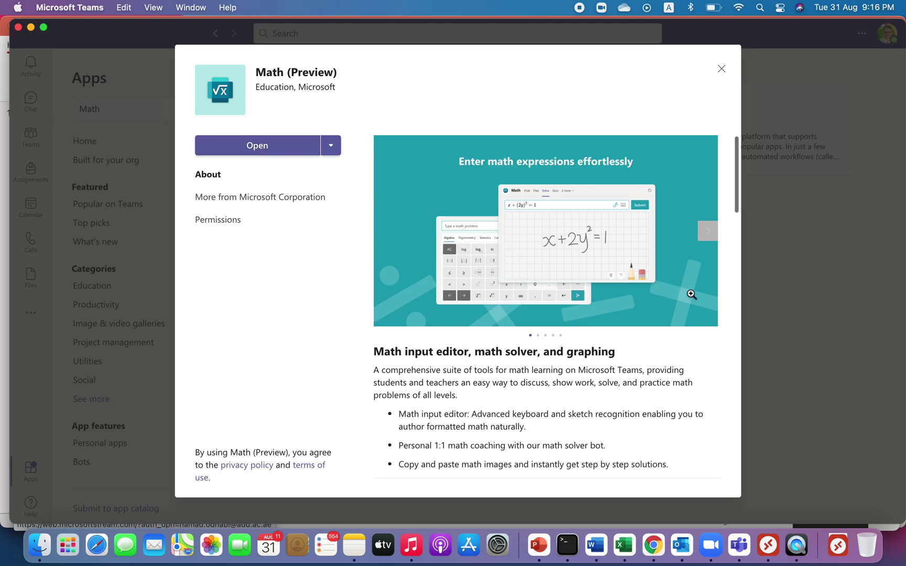
Step: Close the app details, return to the General channel, and launch Math (Preview) from the app picker
left_click(721, 74)
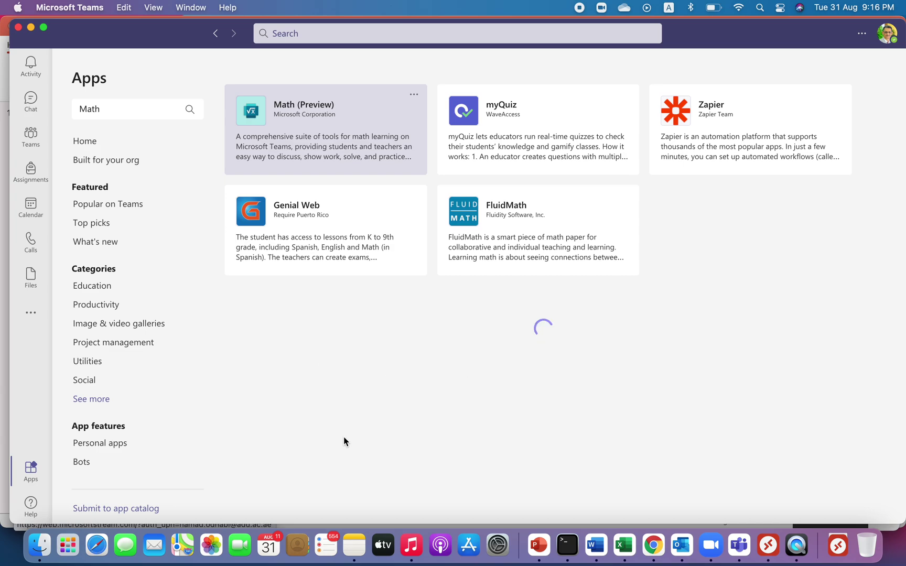
left_click(29, 138)
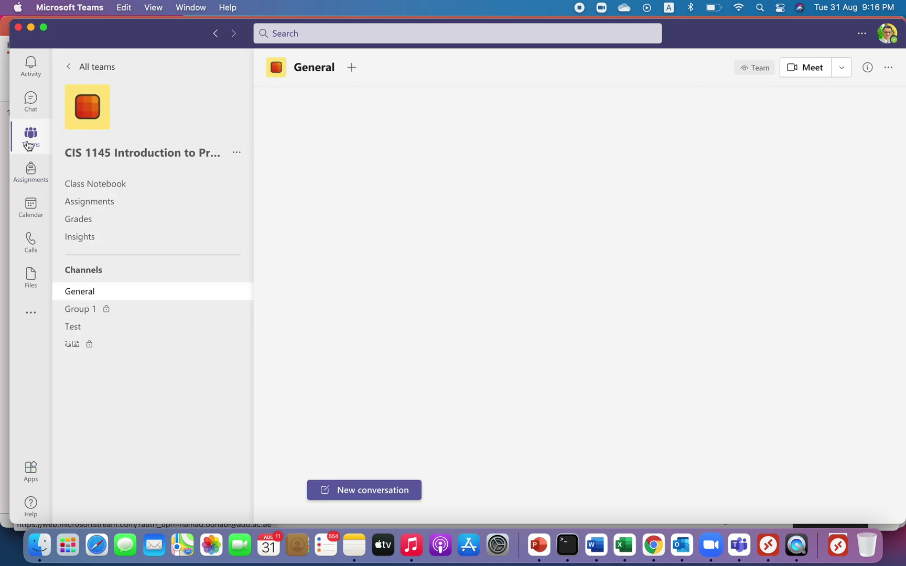
left_click(337, 489)
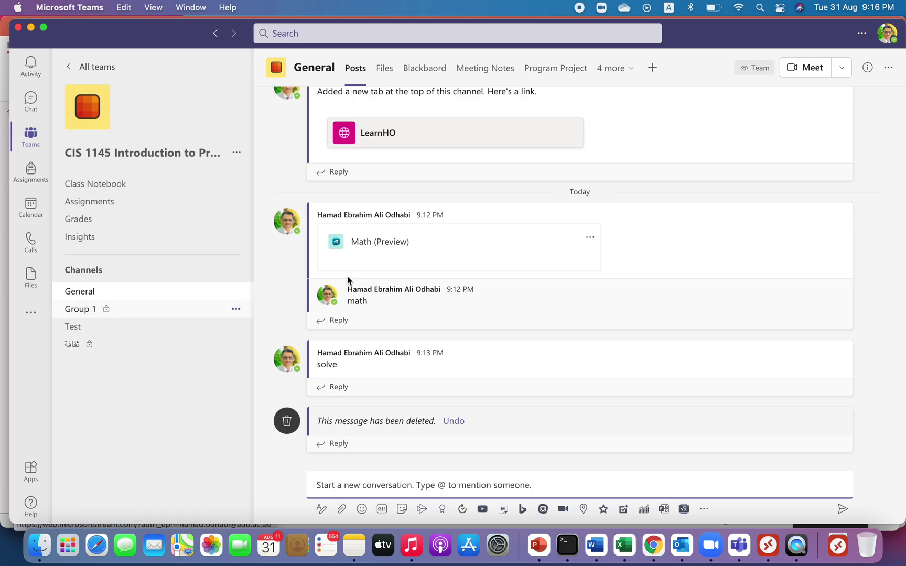
mouse_move(490, 357)
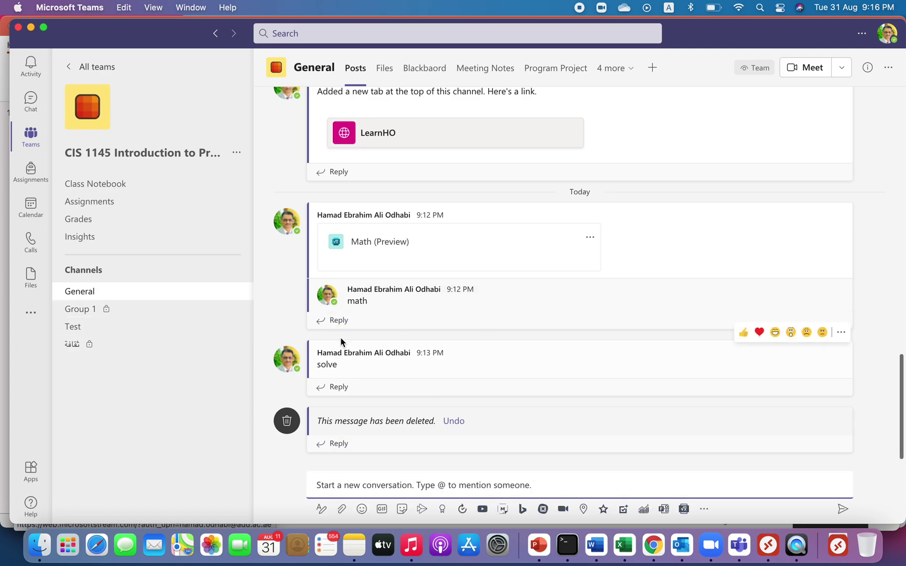
left_click(31, 317)
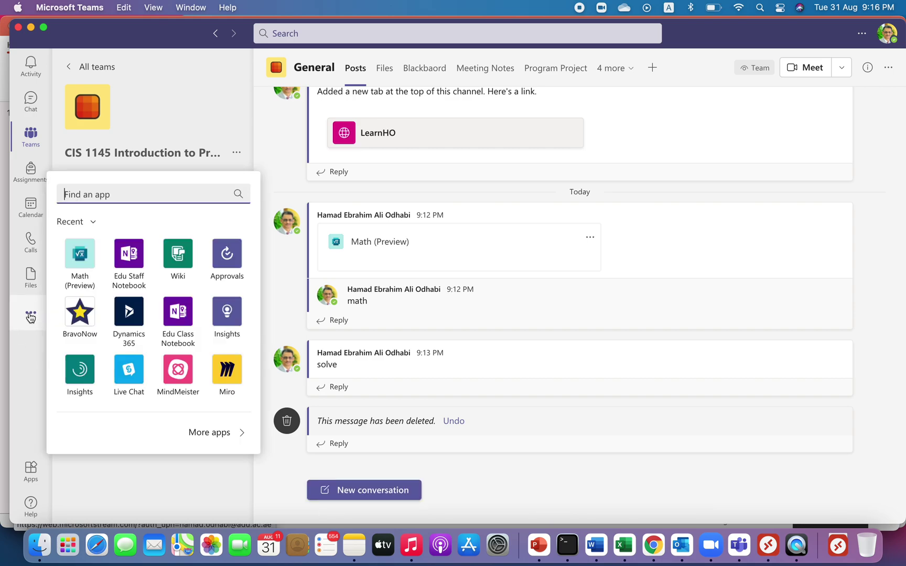
Step: Send 'solve x + y = 30, 2x - y = 8' to the Math bot in its chat
left_click(80, 262)
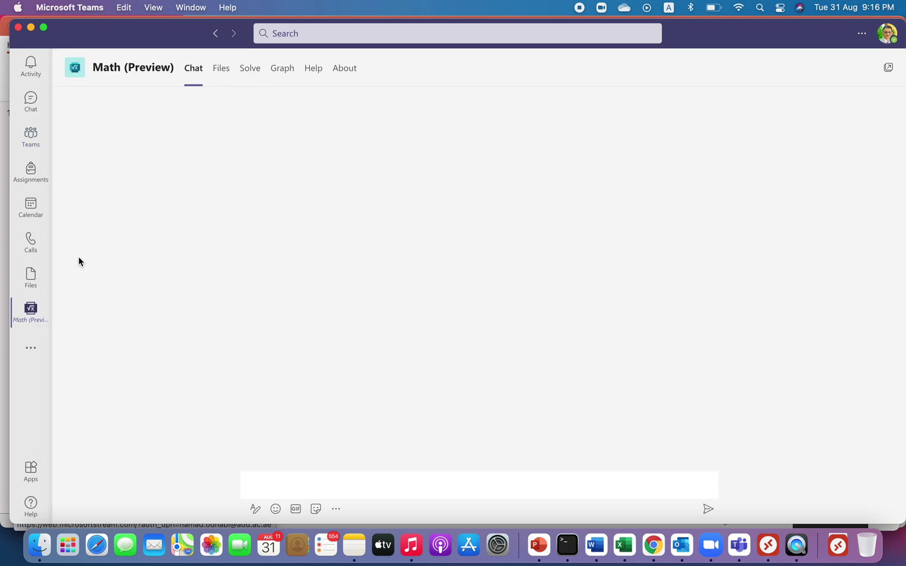
left_click(244, 477)
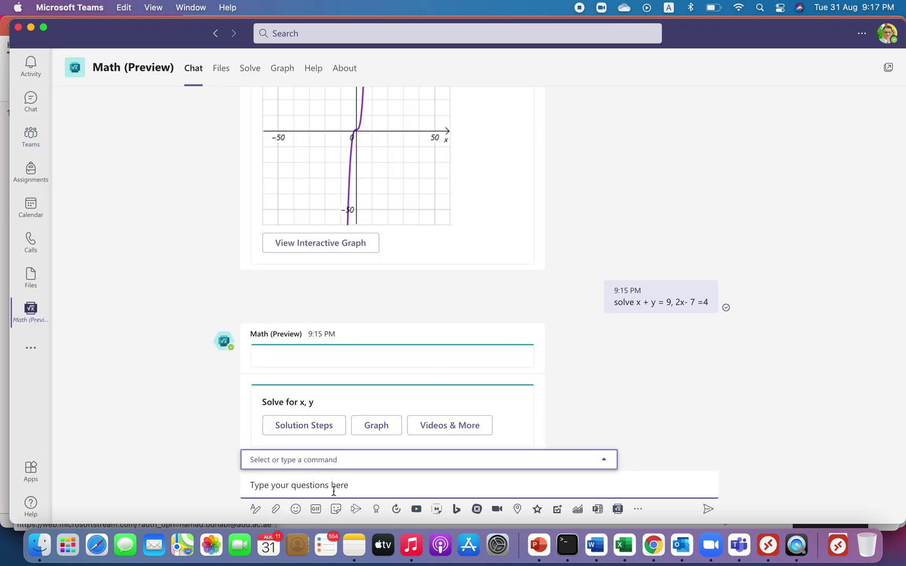
type("solbv")
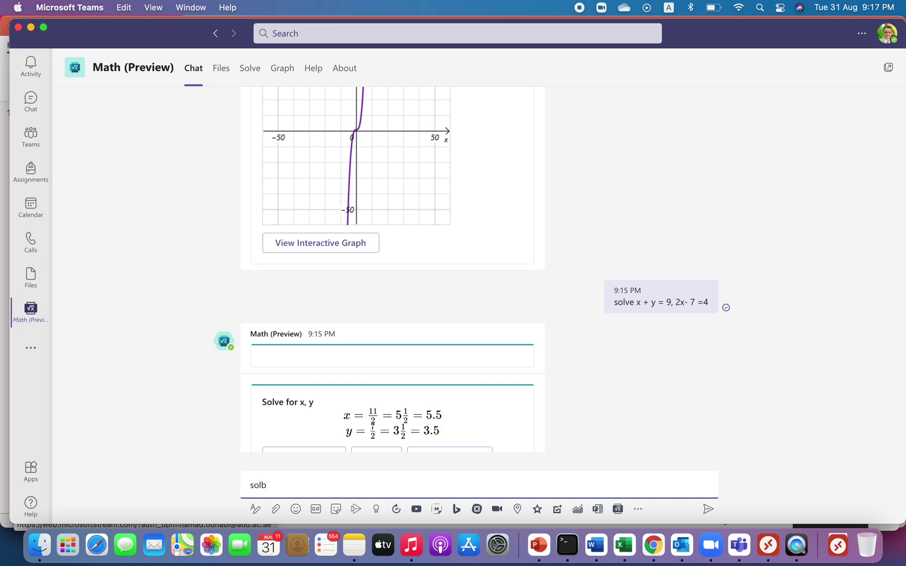
key("BackSpace")
type("ve")
type(" x + y")
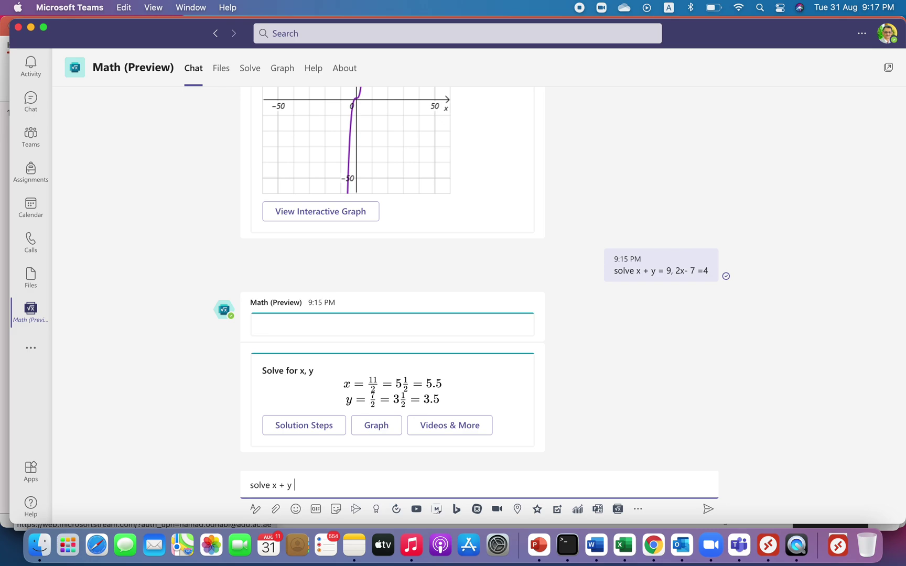
type(" = 30,")
type(" 2x")
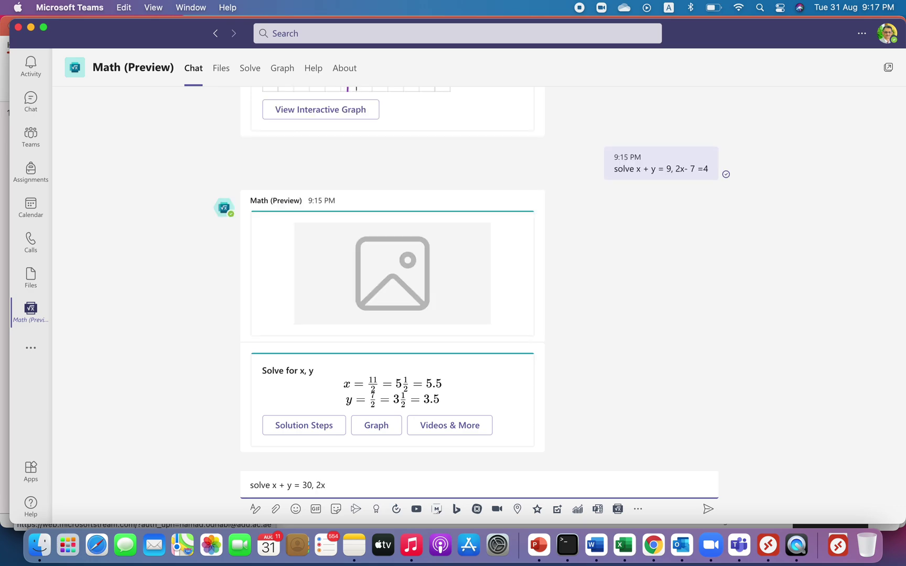
type(" - y = ")
type("8")
key("Return")
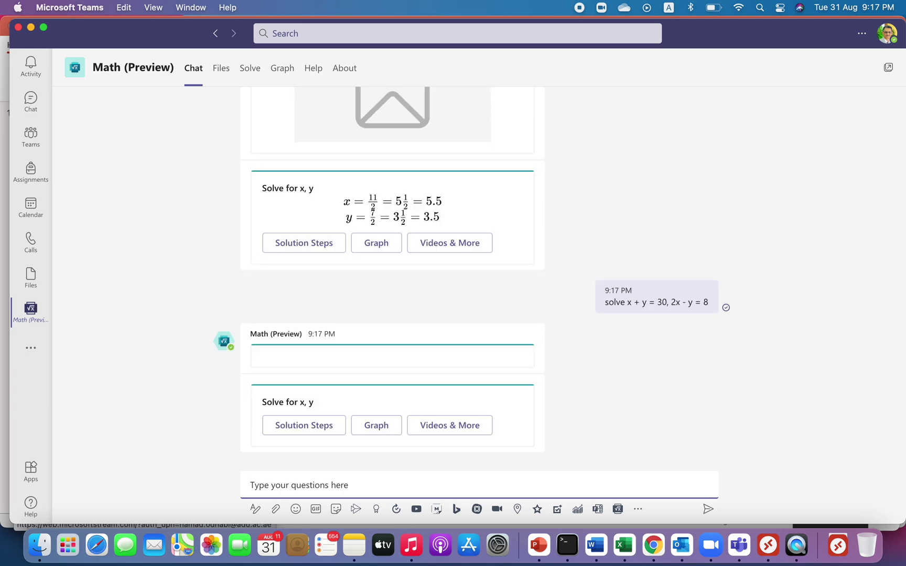
Step: Read the substitution steps reaching x = 38/3, y = 52/3, then switch to Steps Using Matrices
left_click(302, 435)
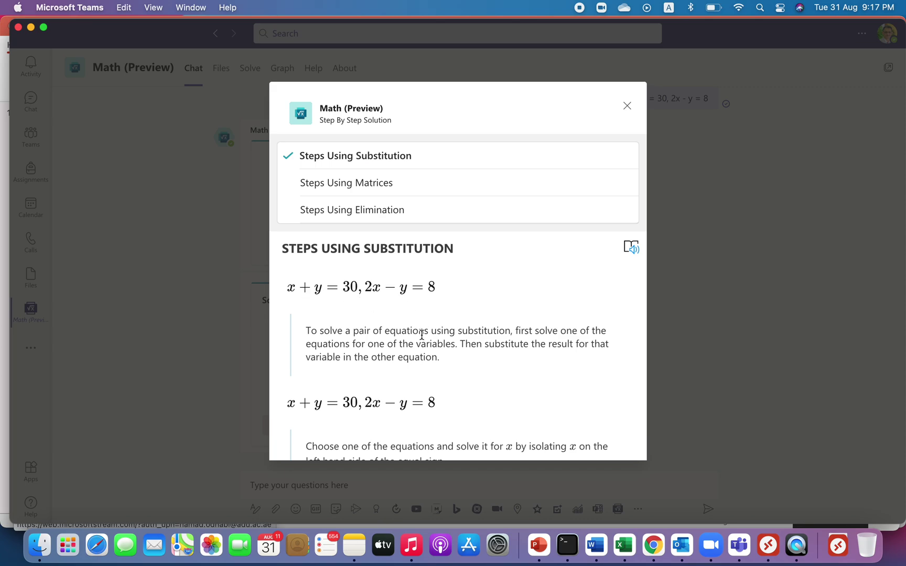
scroll(422, 334, "down", 2)
scroll(421, 334, "down", 5)
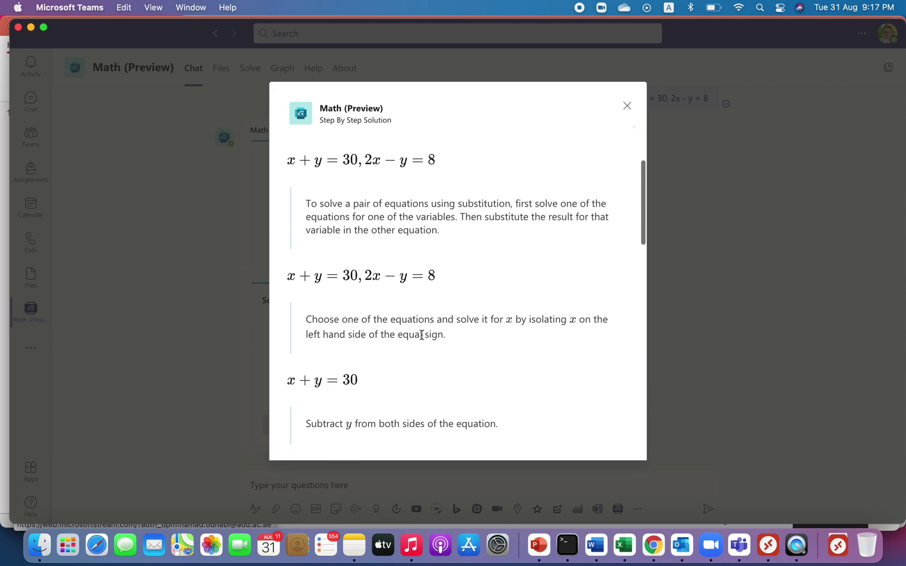
scroll(422, 334, "down", 10)
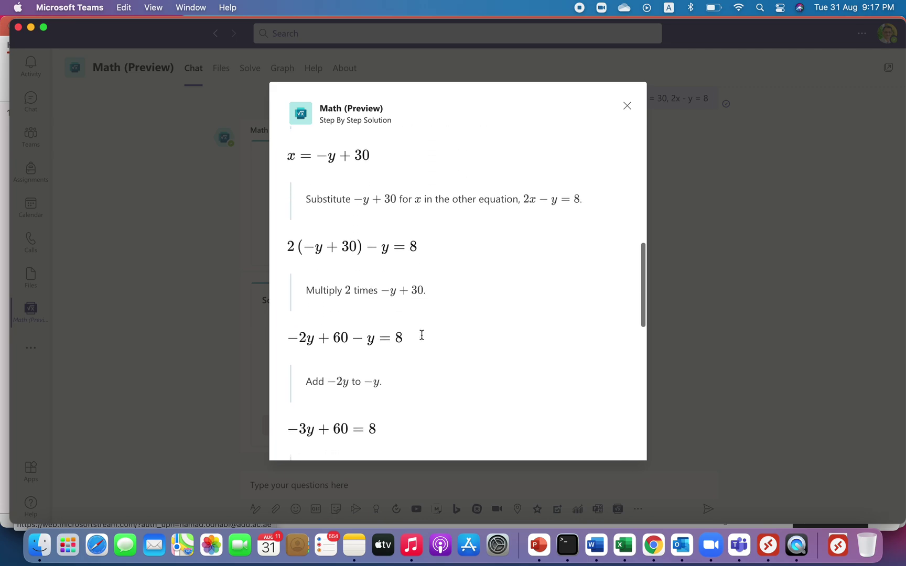
scroll(422, 334, "down", 5)
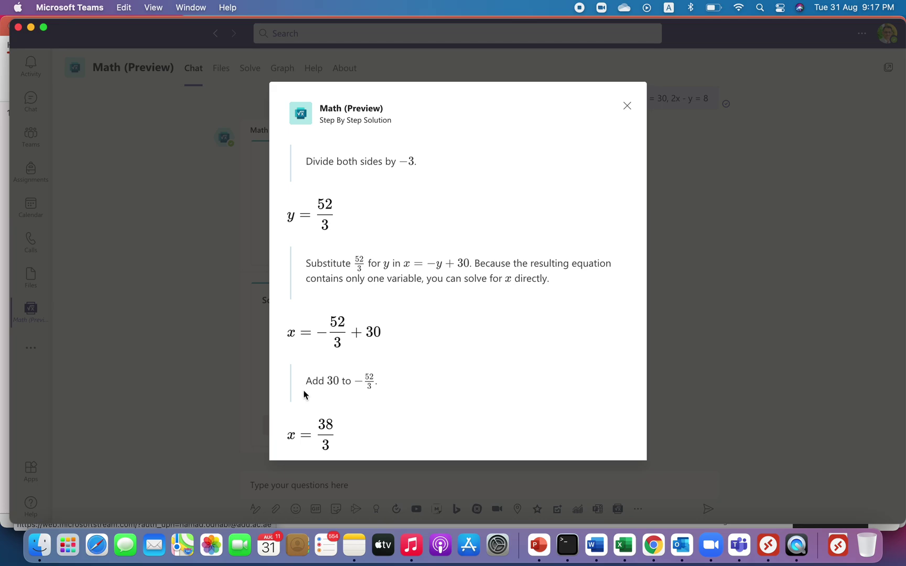
scroll(361, 429, "down", 2)
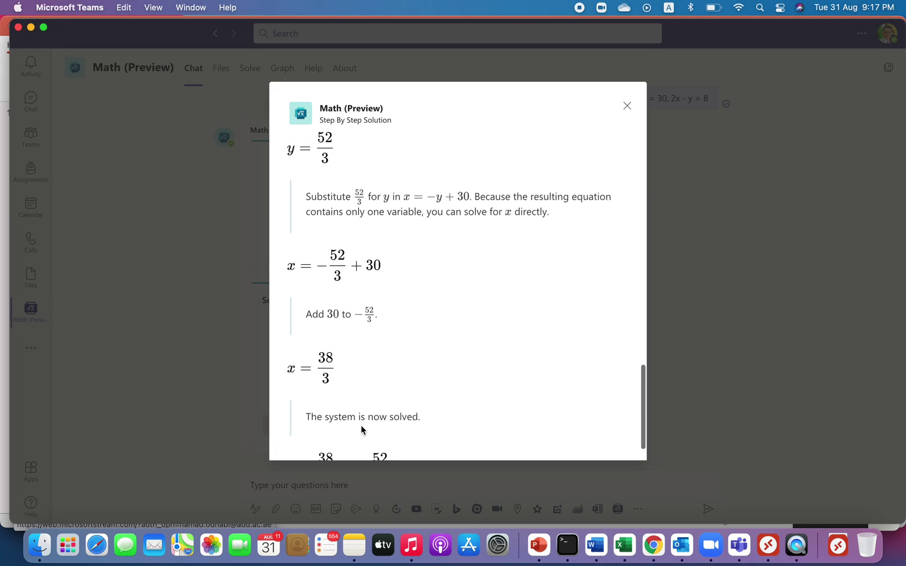
scroll(364, 391, "down", 2)
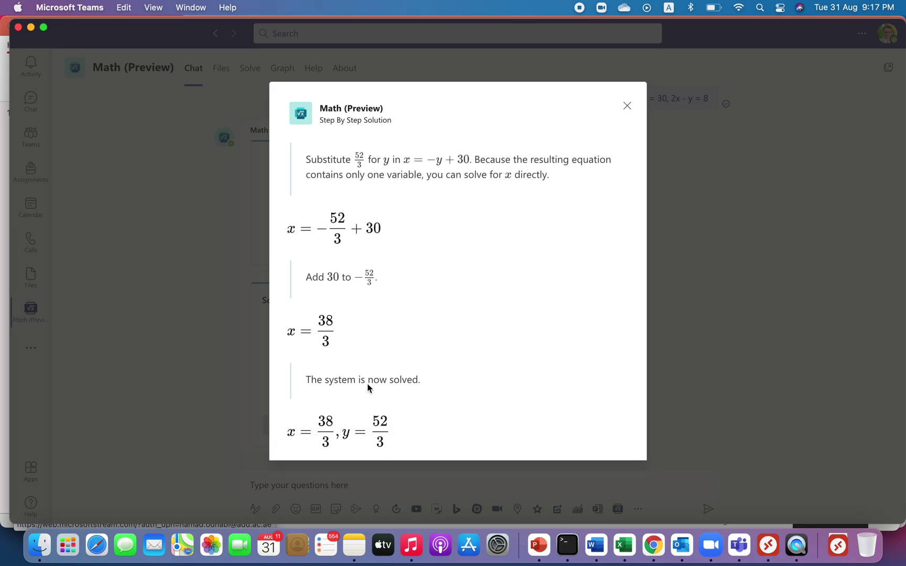
scroll(395, 351, "up", 10)
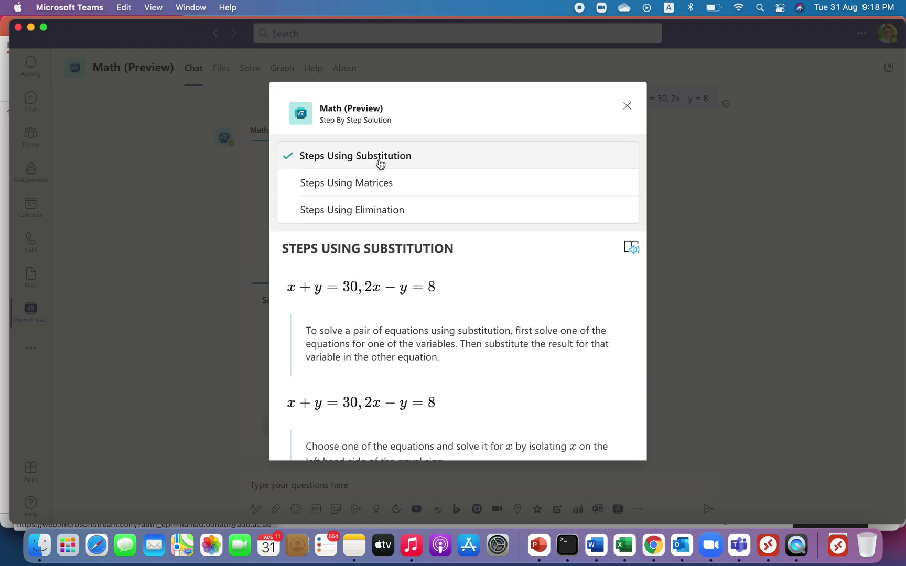
left_click(330, 189)
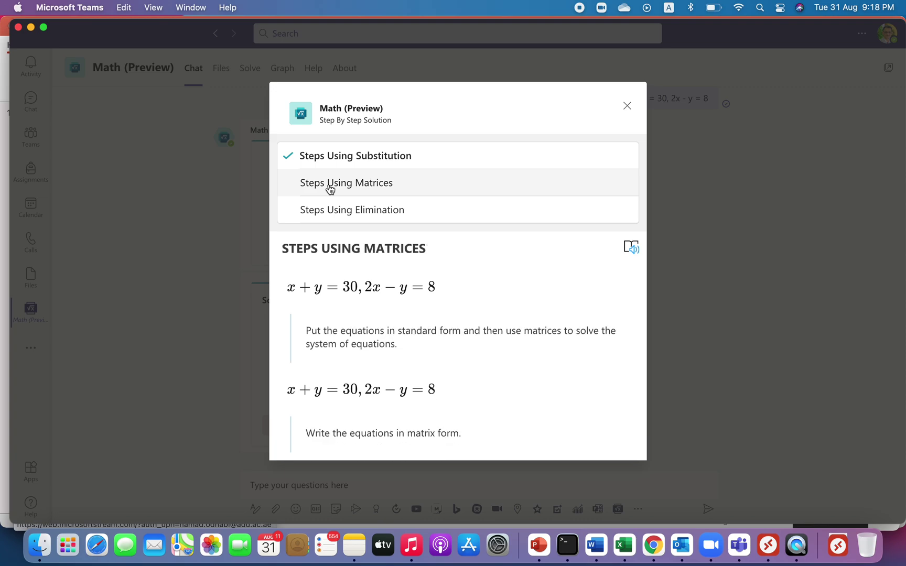
Step: Choose Steps Using Elimination and follow the steps down to x = 38/3, y = 52/3
scroll(366, 335, "down", 10)
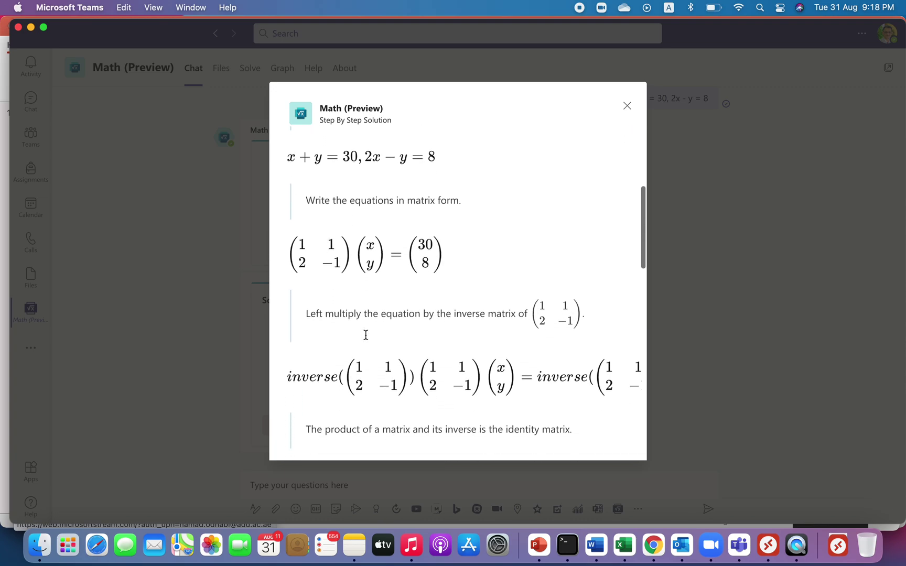
scroll(366, 334, "down", 10)
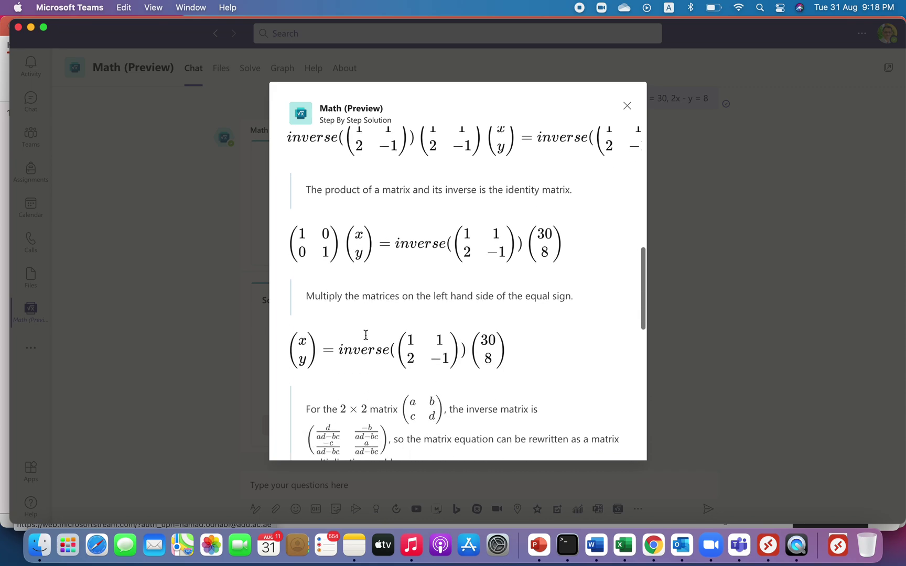
scroll(366, 334, "down", 15)
scroll(366, 334, "up", 20)
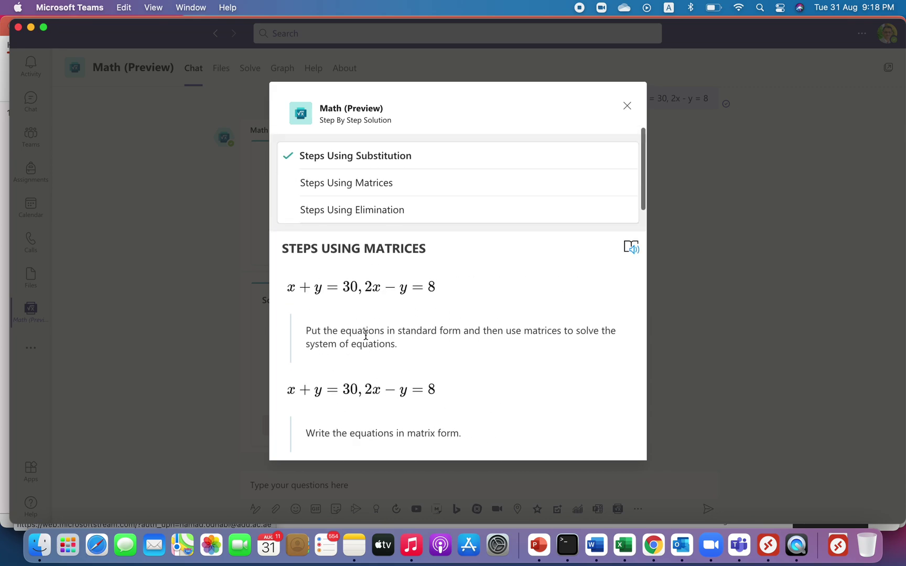
left_click(320, 212)
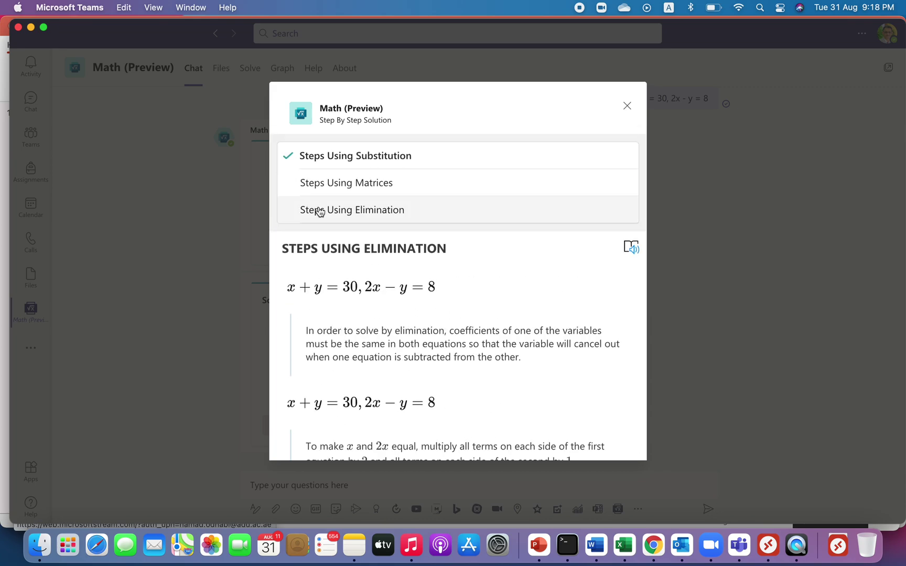
scroll(380, 358, "down", 5)
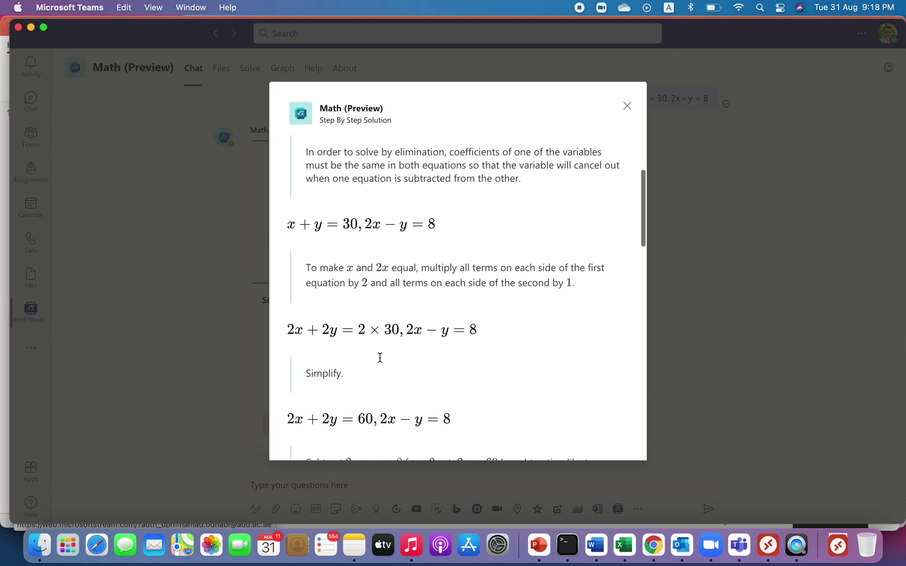
scroll(380, 358, "down", 15)
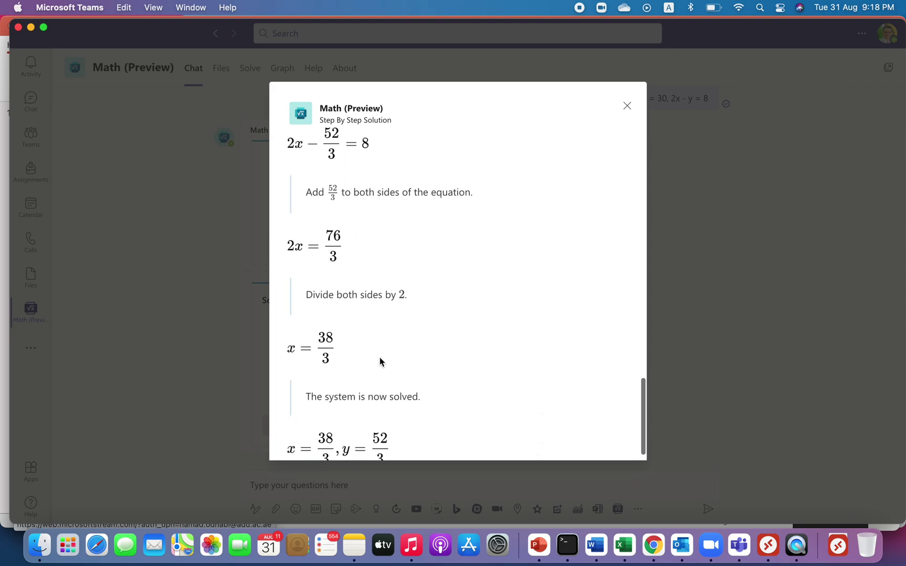
scroll(380, 361, "down", 1)
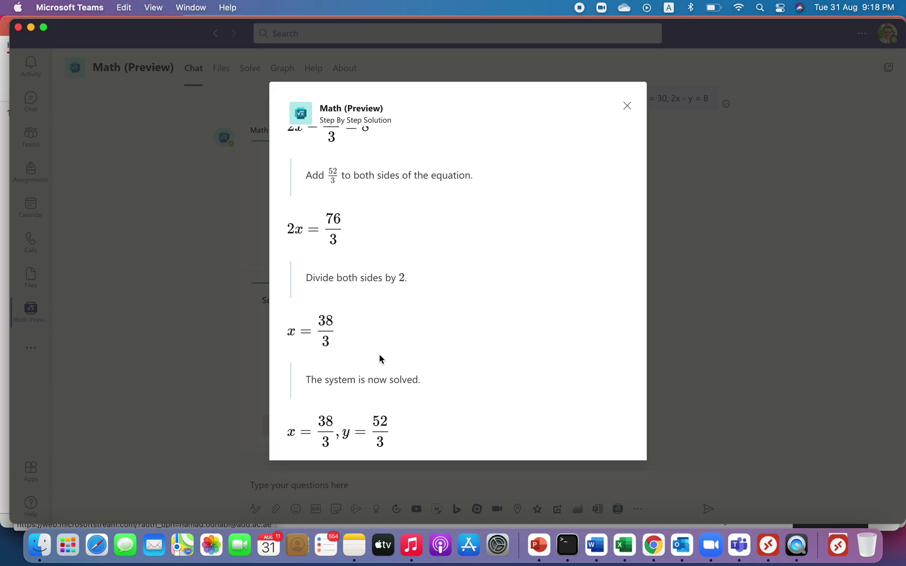
Step: Close the solution dialog and graph x + y = 30 and 2x - y = 8 as intersecting lines
left_click(626, 107)
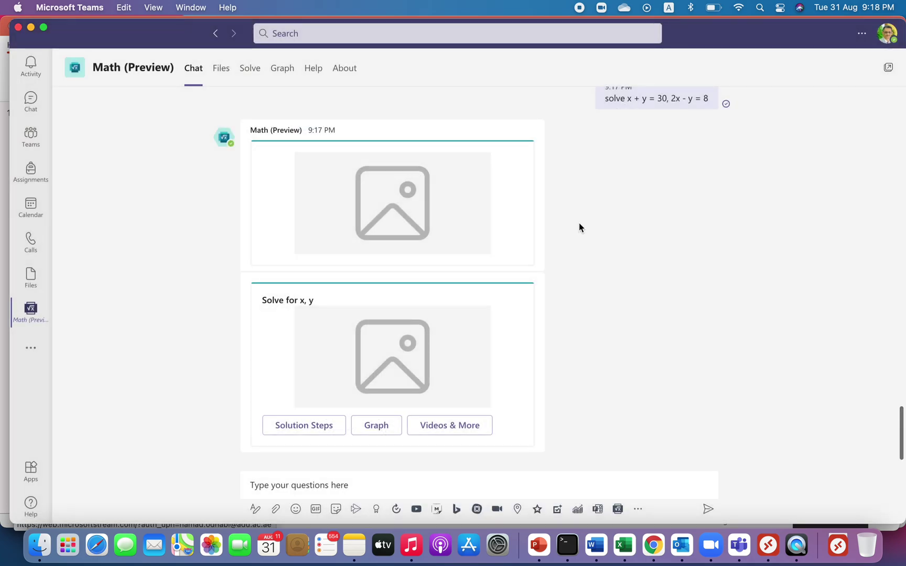
left_click(375, 431)
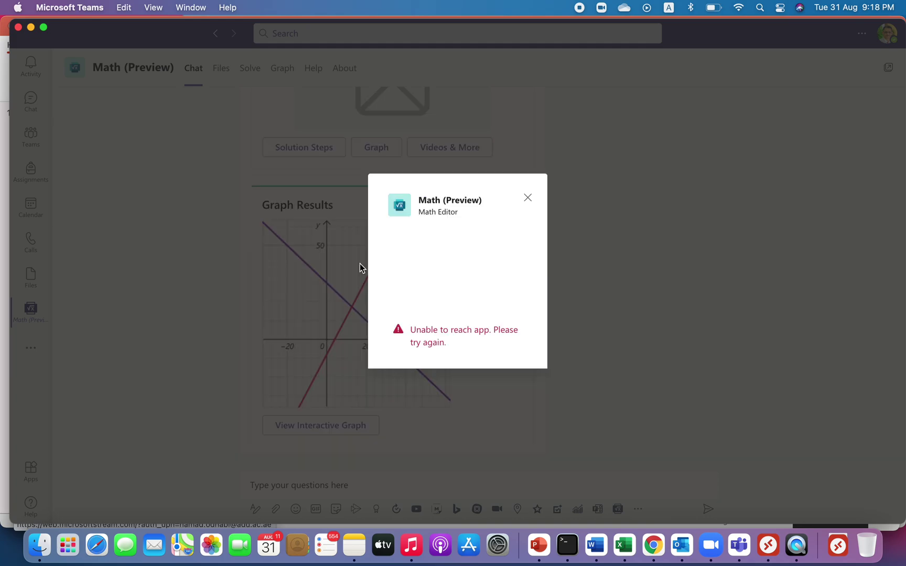
Step: Dismiss the 'Unable to reach app' error and show the Math Editor's Calculus symbols
left_click(527, 198)
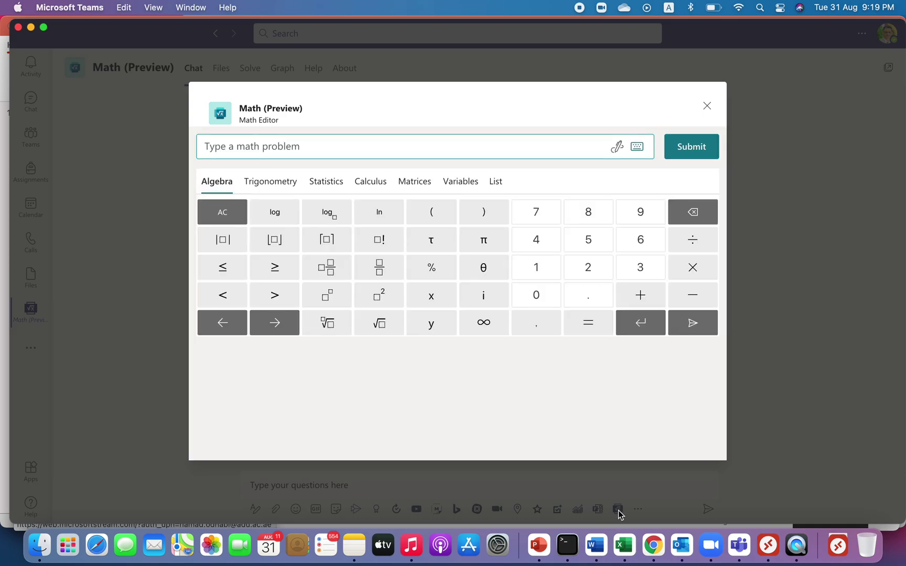
left_click(372, 187)
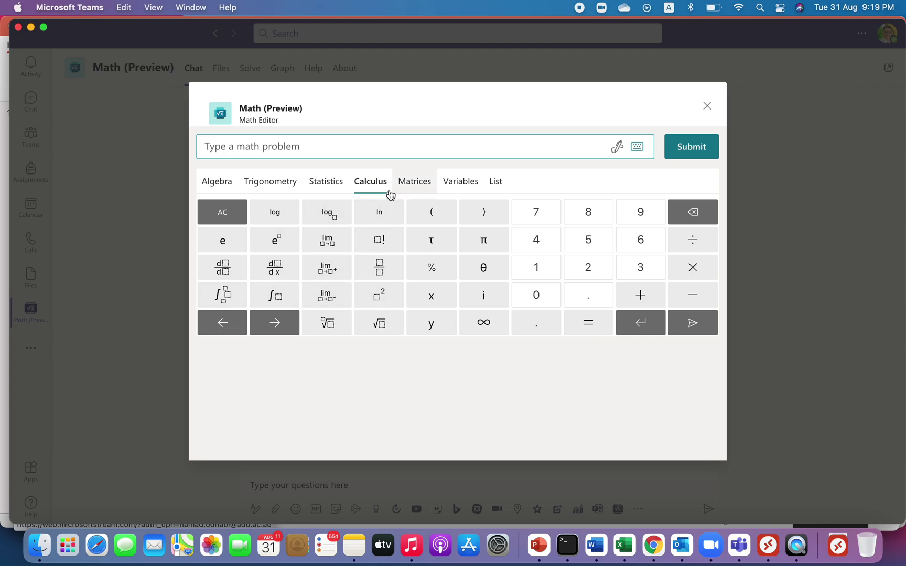
Step: Handwrite ∫x² sin(x) with the pen and submit it to the Math bot
left_click(617, 149)
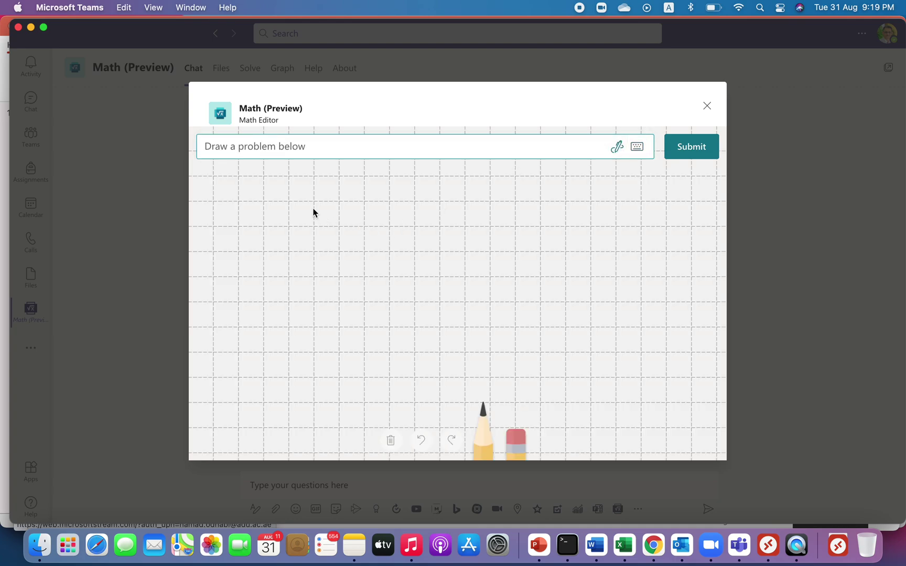
mouse_move(311, 206)
left_mouse_down()
mouse_move(285, 252)
mouse_move(294, 339)
left_mouse_up()
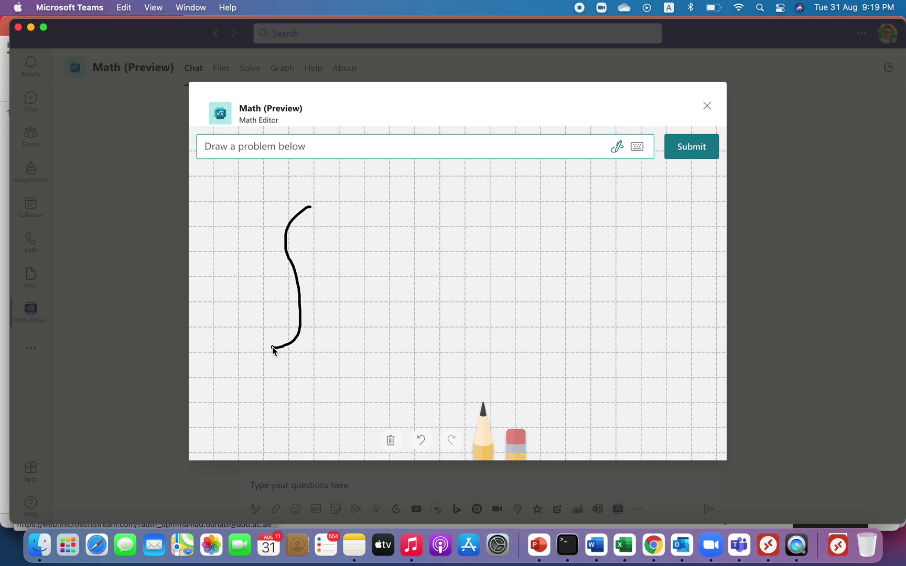
left_click_drag(315, 281, 350, 320)
left_click_drag(349, 279, 319, 321)
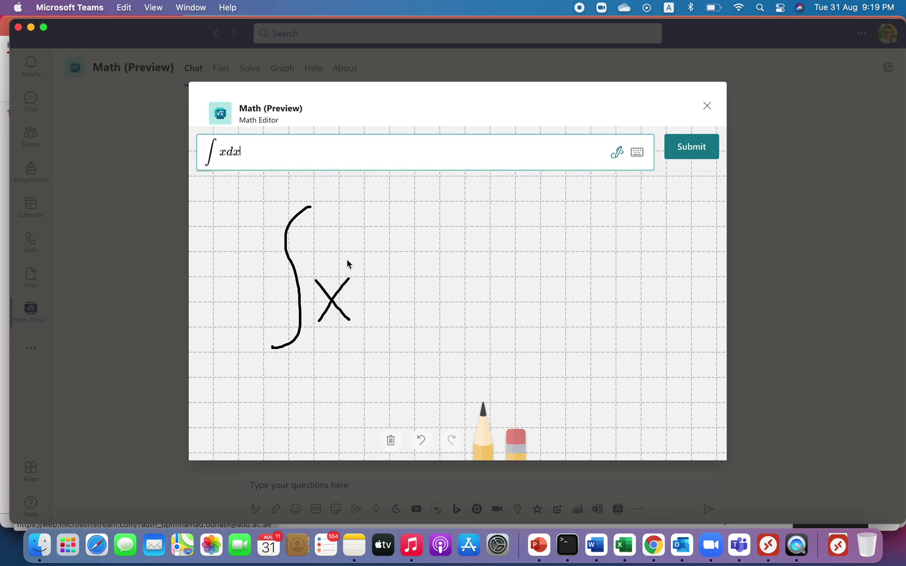
left_click_drag(346, 259, 368, 271)
mouse_move(392, 284)
left_mouse_down()
mouse_move(385, 286)
mouse_move(398, 307)
left_mouse_up()
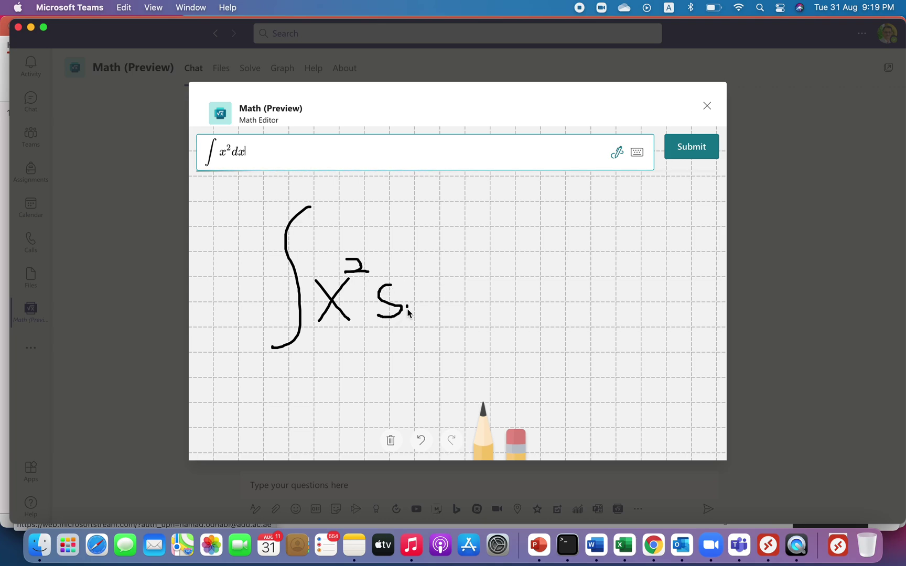
mouse_move(407, 319)
left_mouse_down()
mouse_move(408, 301)
mouse_move(458, 321)
mouse_move(477, 317)
mouse_move(466, 310)
mouse_move(460, 319)
left_mouse_up()
left_click(406, 297)
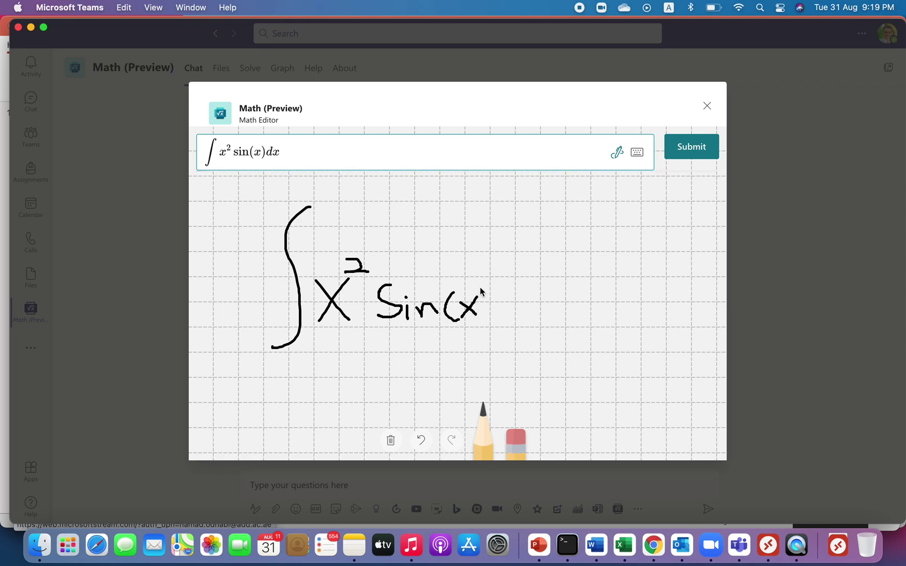
left_click_drag(479, 286, 492, 320)
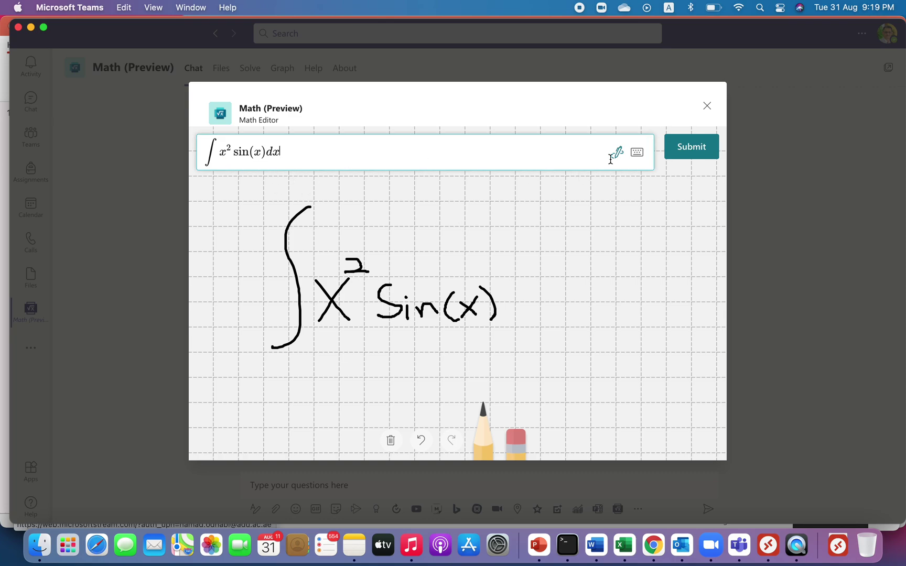
left_click(684, 156)
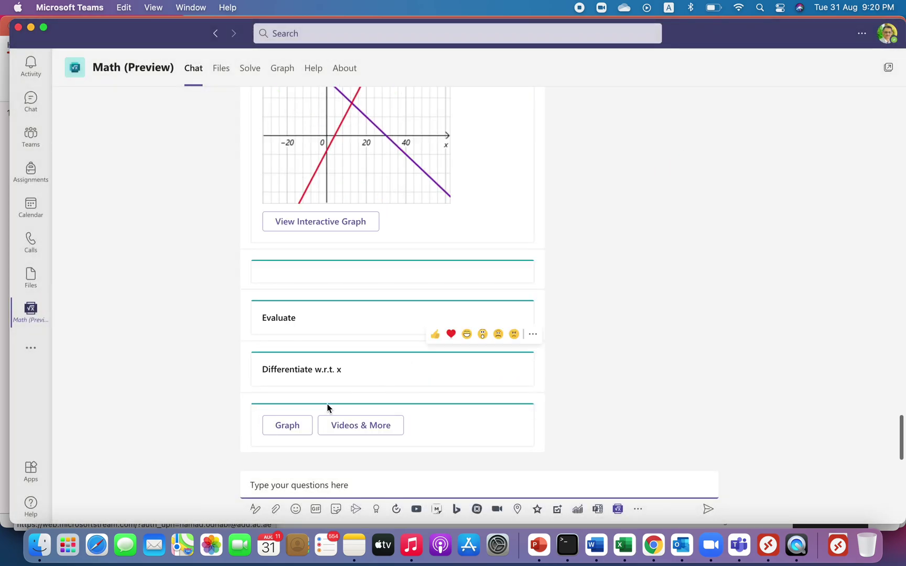
Step: Graph the integral's result and scroll the chat to view the plotted curve
left_click(288, 423)
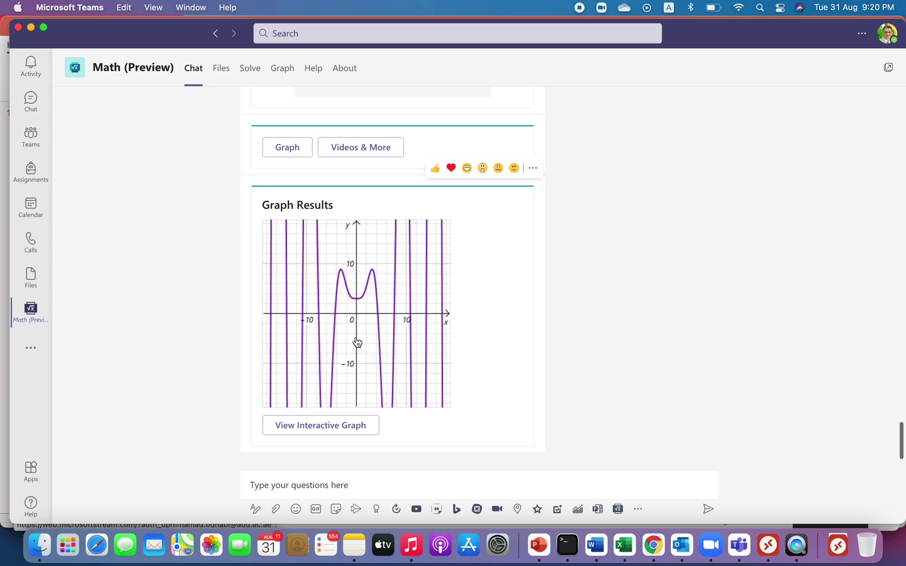
scroll(356, 341, "up", 5)
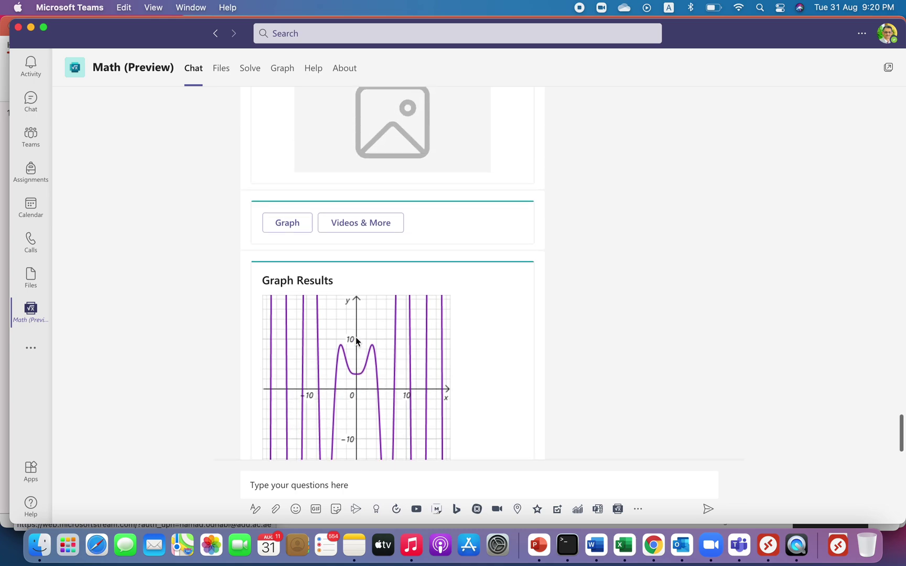
scroll(356, 338, "down", 5)
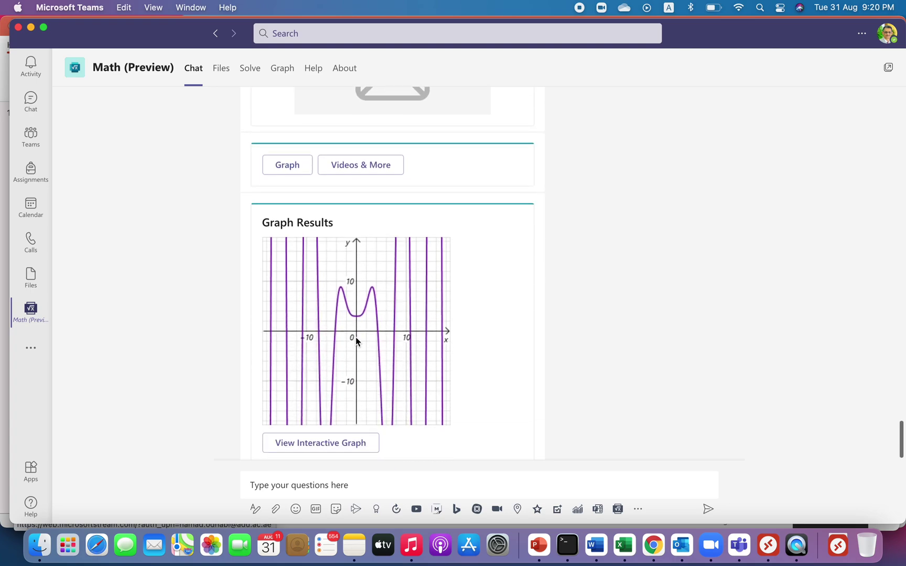
scroll(356, 338, "up", 3)
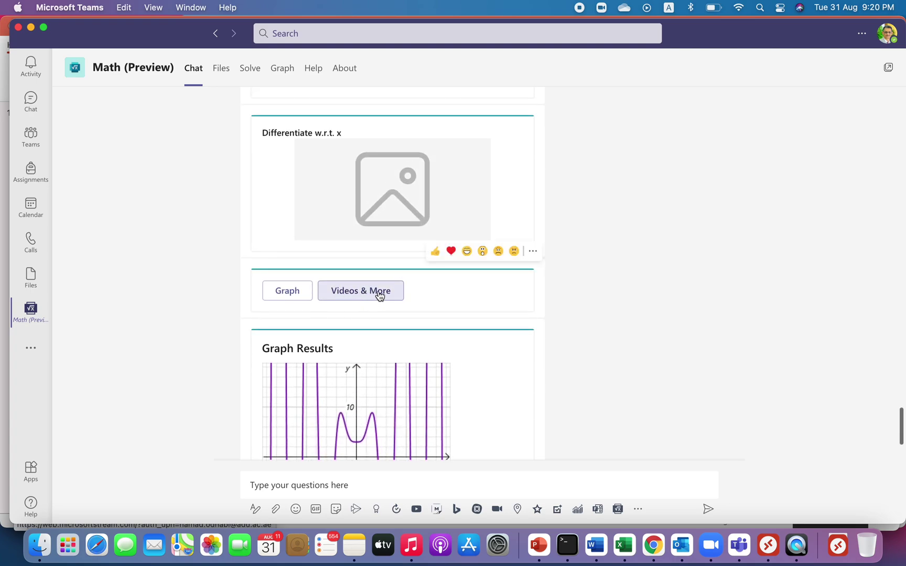
scroll(352, 339, "down", 3)
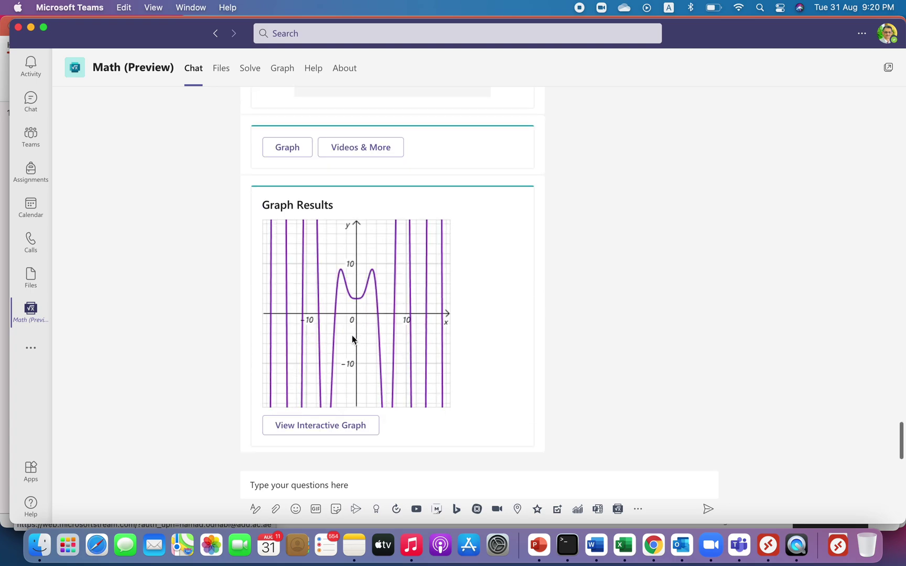
scroll(352, 339, "up", 3)
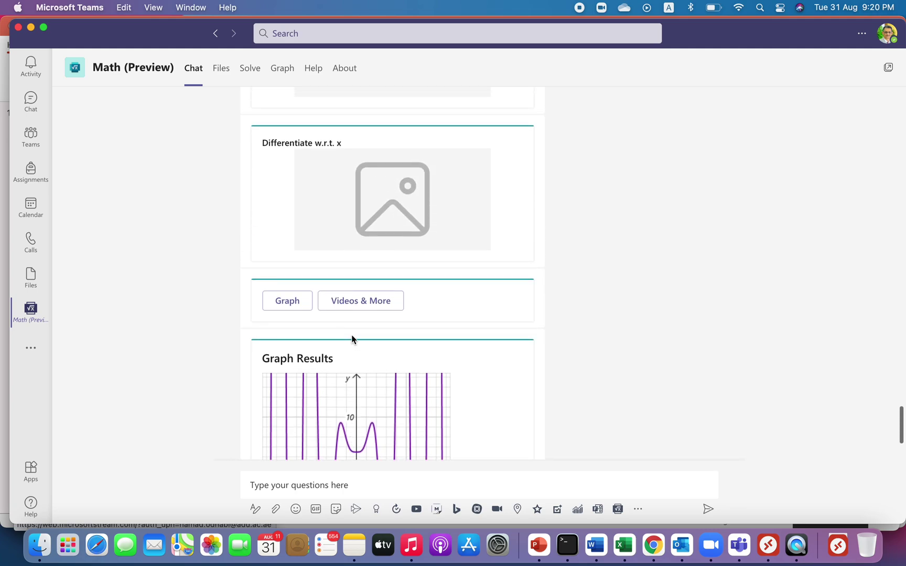
Step: Browse the YouTube and Khan Academy videos, worksheets and similar problems for ∫x² sin(x)dx
left_click(358, 307)
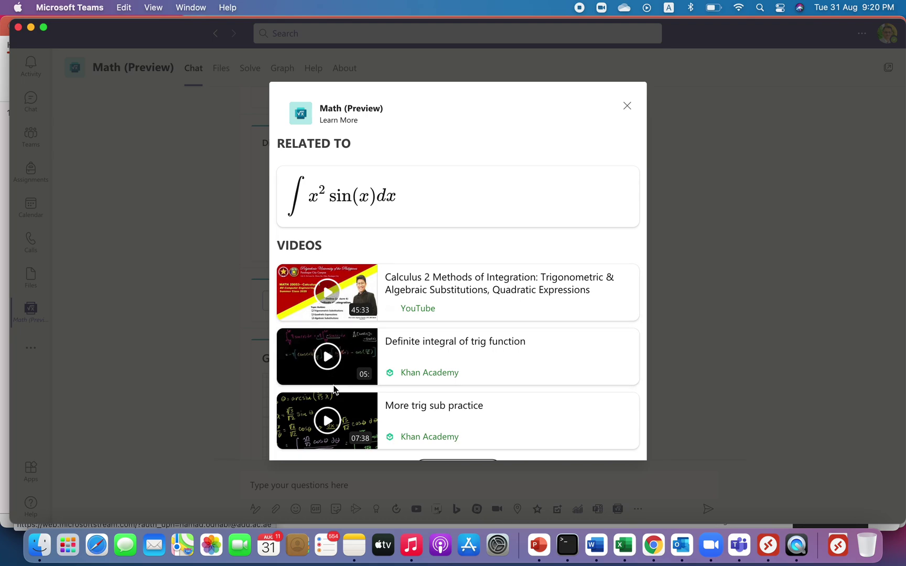
scroll(335, 388, "down", 3)
scroll(335, 388, "up", 1)
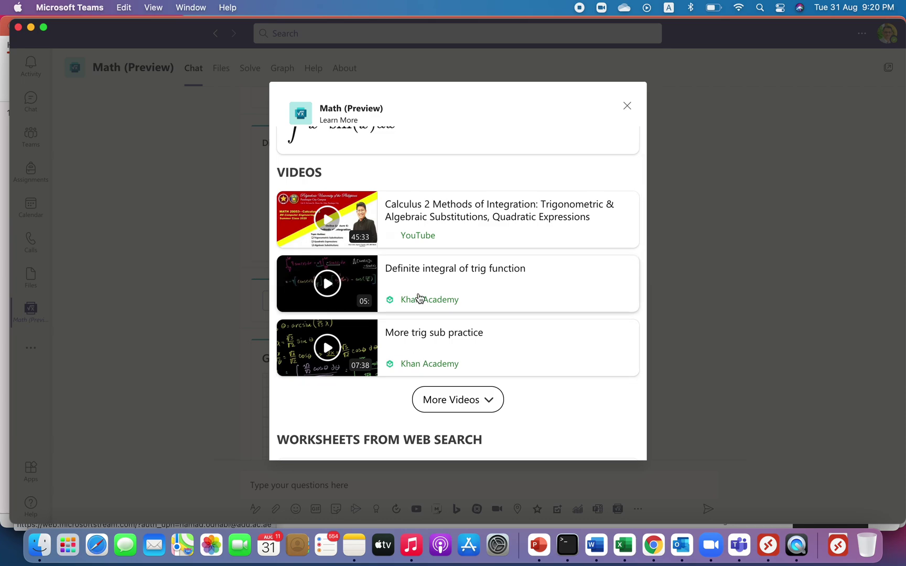
scroll(364, 341, "down", 7)
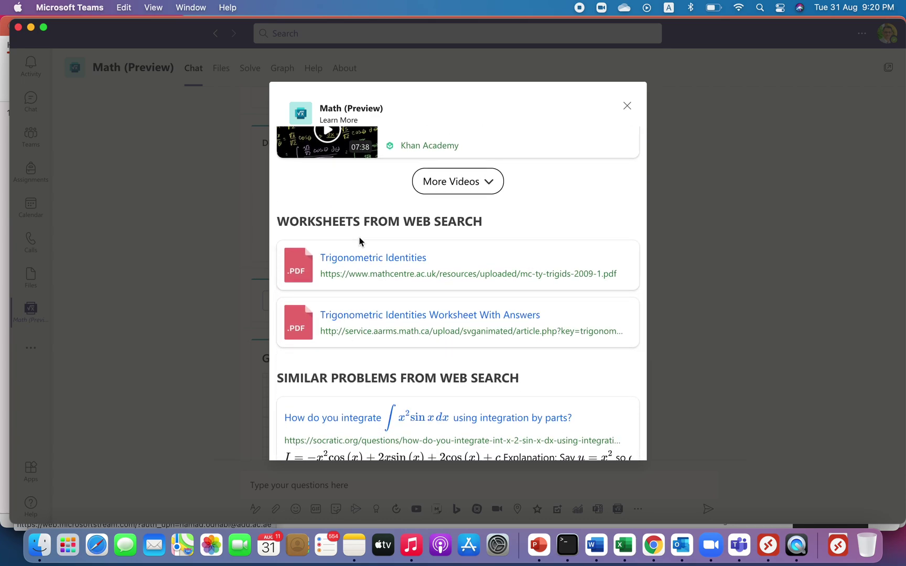
scroll(347, 388, "down", 1)
scroll(346, 403, "down", 4)
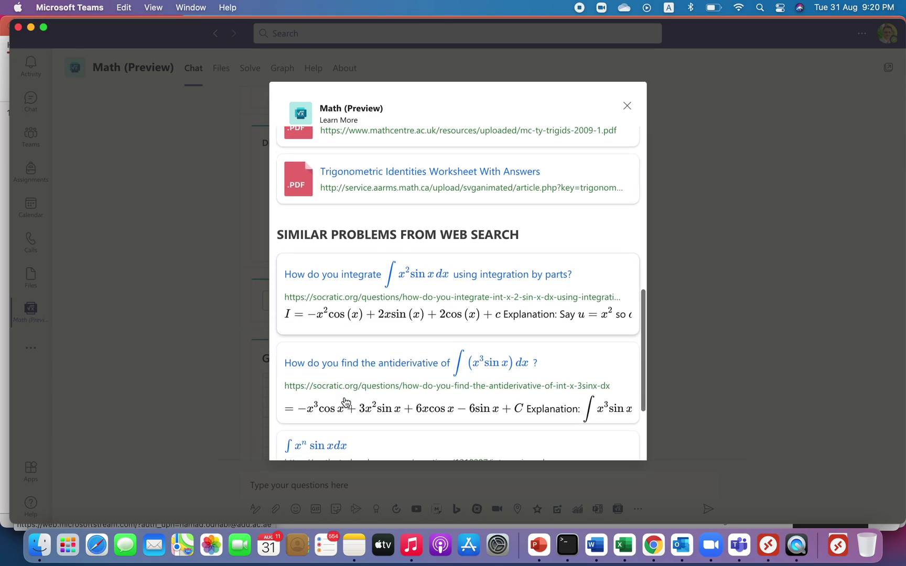
scroll(366, 388, "down", 4)
scroll(366, 388, "up", 15)
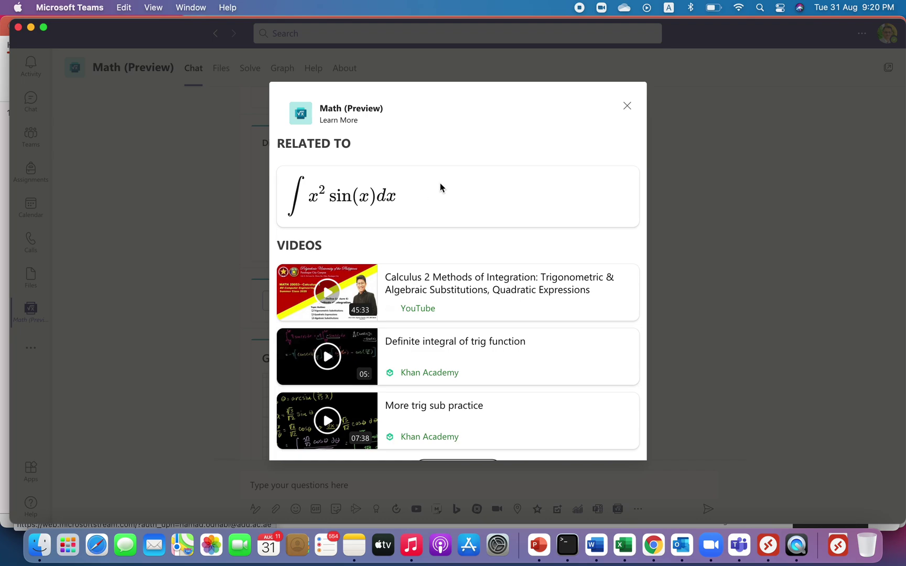
Step: Dismiss the Learn More window and scroll down to the integral's Graph Results card
left_click(626, 107)
scroll(347, 430, "down", 4)
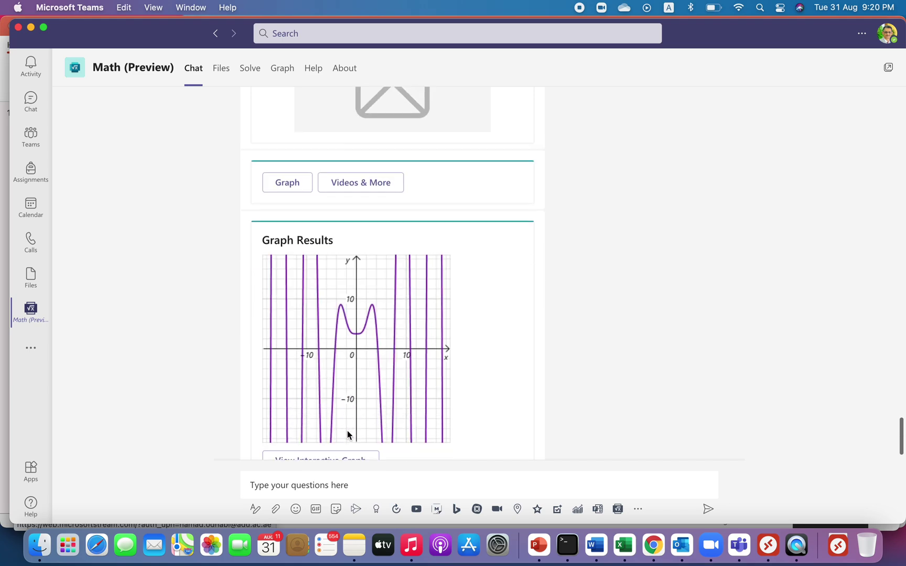
scroll(347, 430, "down", 1)
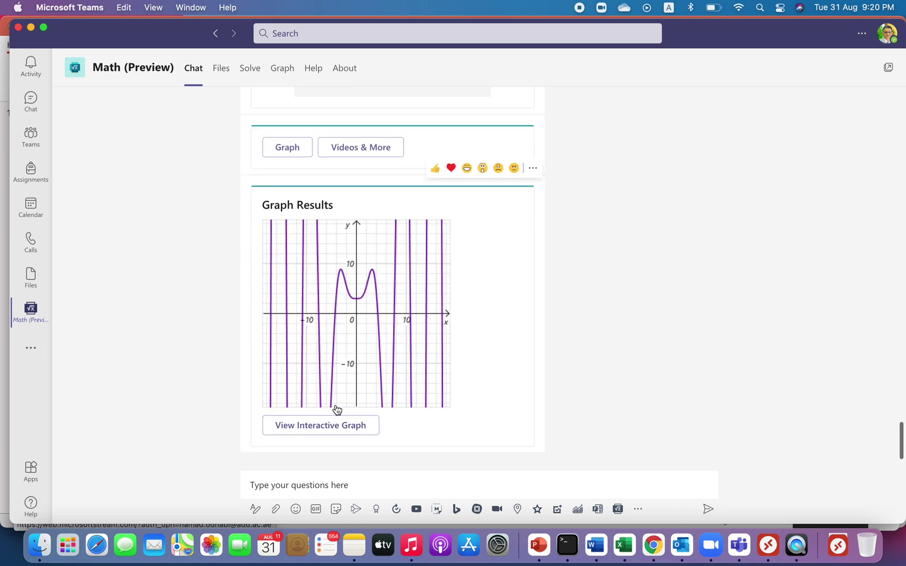